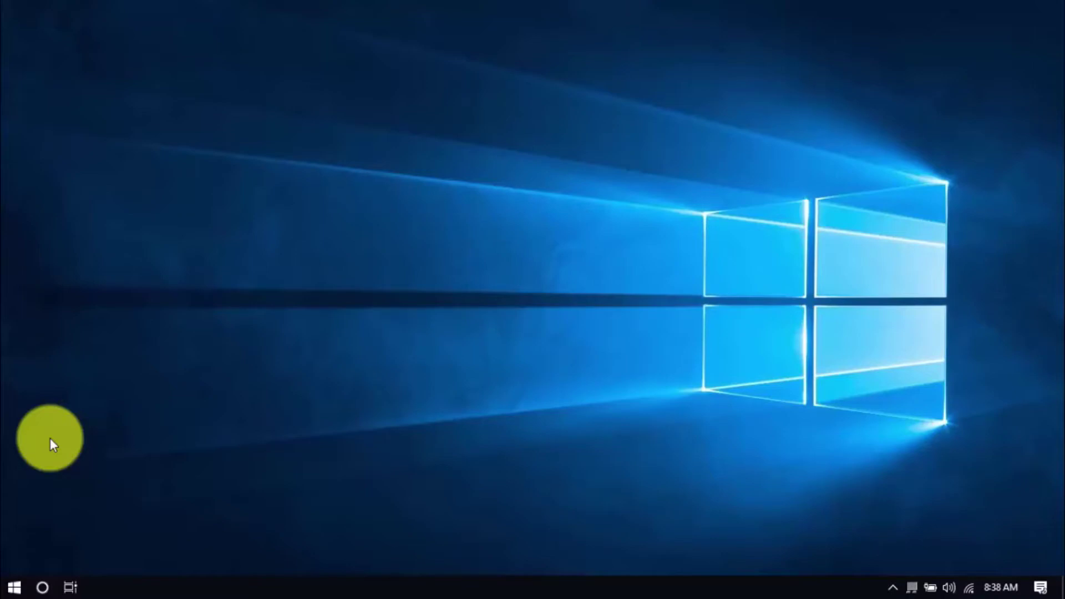
Step: In Settings > Apps & features, select the unused 260 MB app to reveal its Uninstall button
click(12, 592)
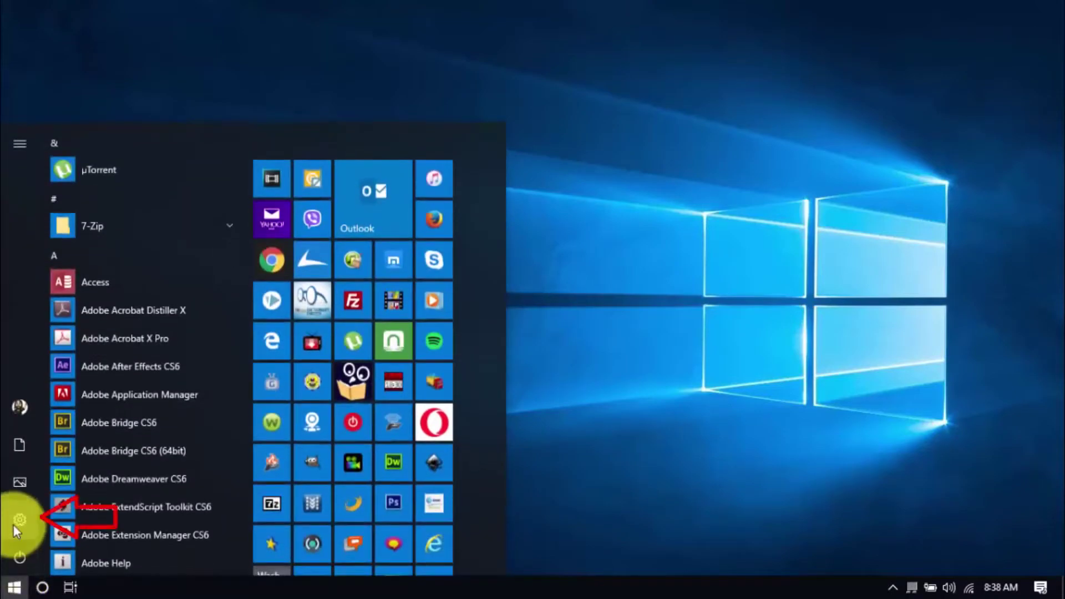
click(13, 524)
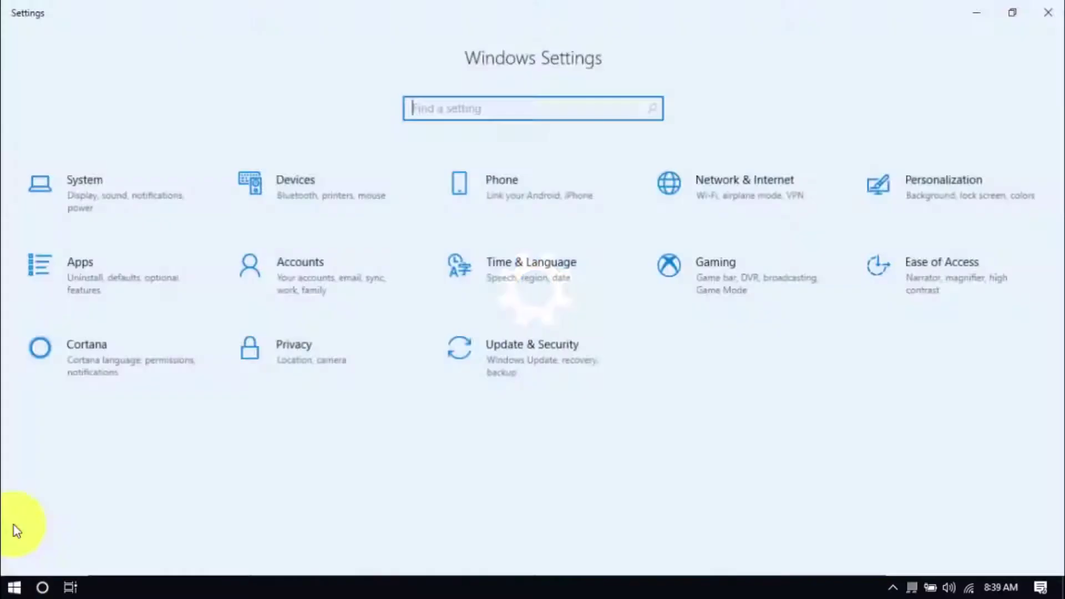
click(102, 258)
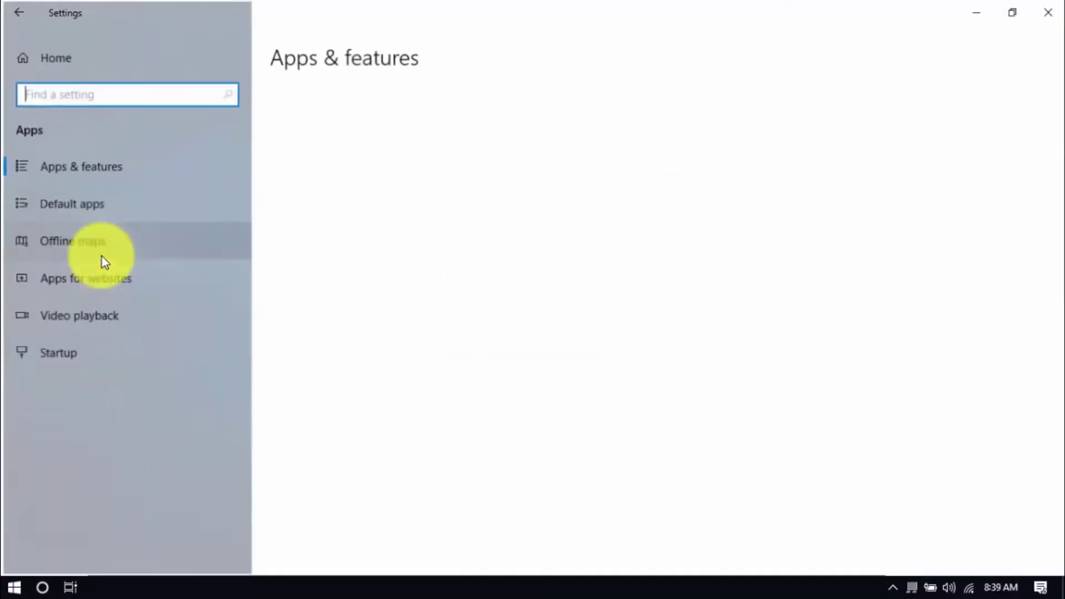
scroll(519, 494, down, 4)
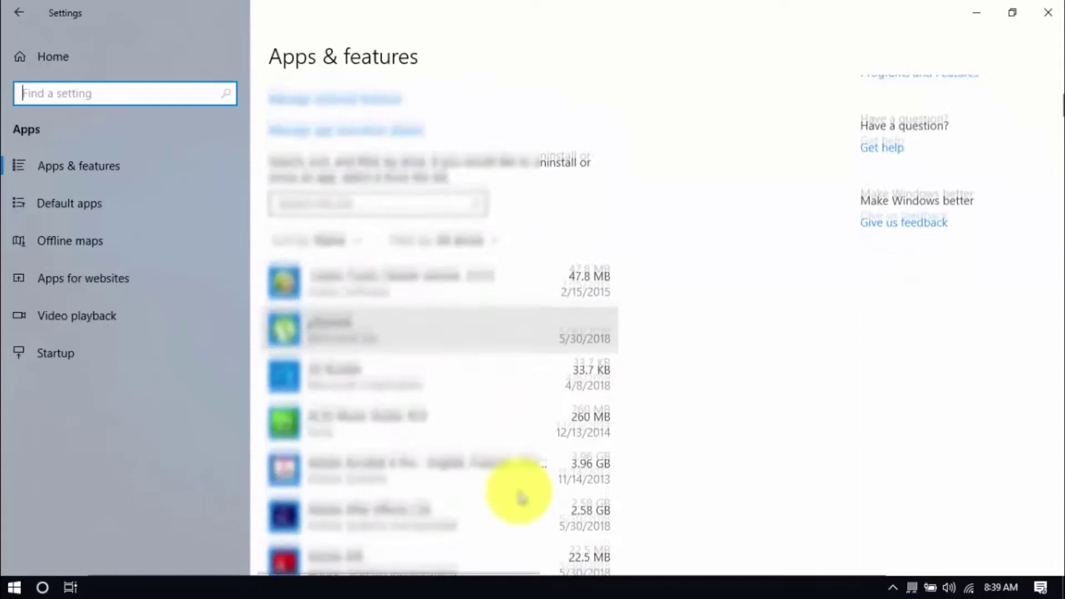
scroll(516, 492, down, 2)
click(488, 242)
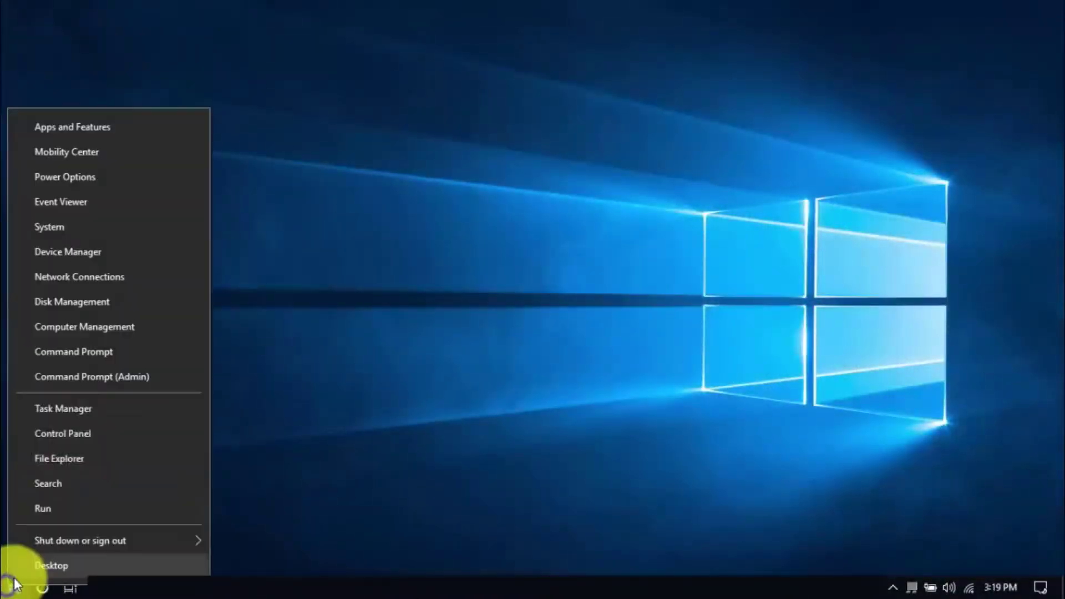
Step: Open Power Options from the quick-access system menu
click(100, 175)
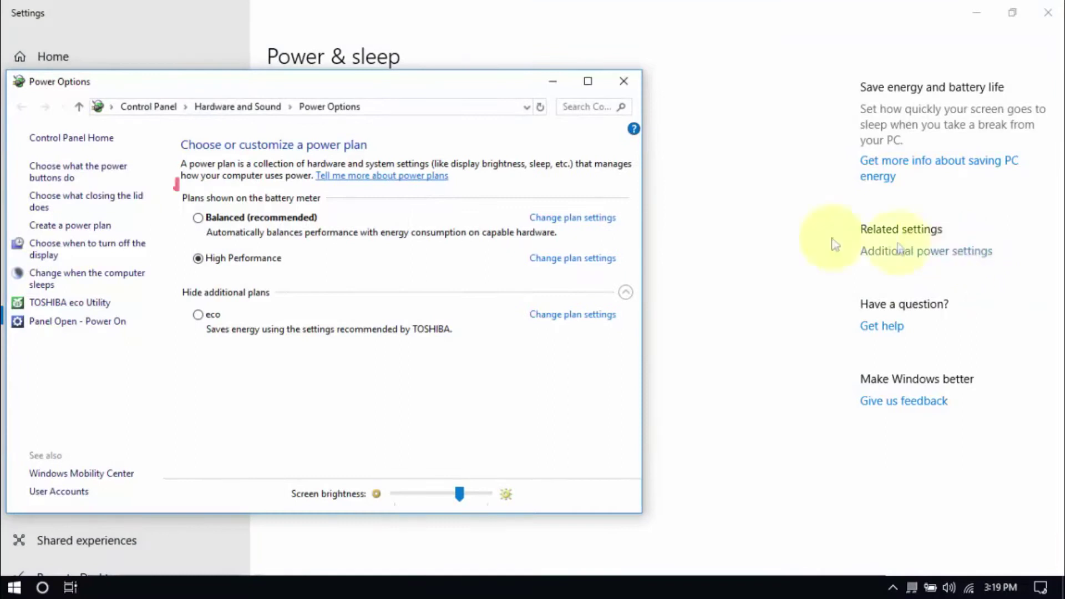
Step: Unlock the power button shutdown settings and untick Turn on fast startup and Sleep
click(62, 179)
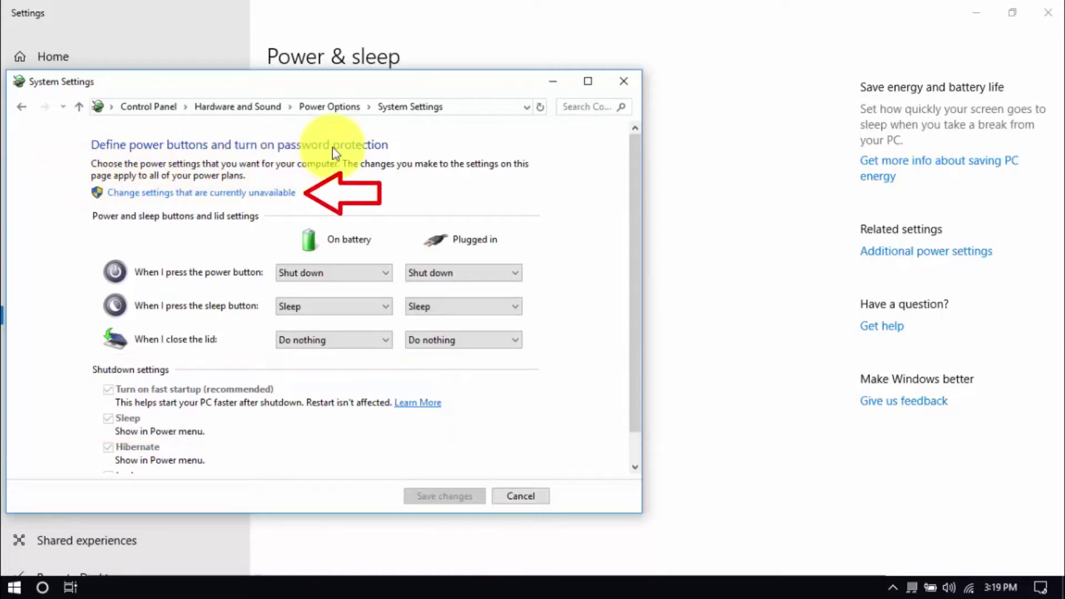
click(264, 195)
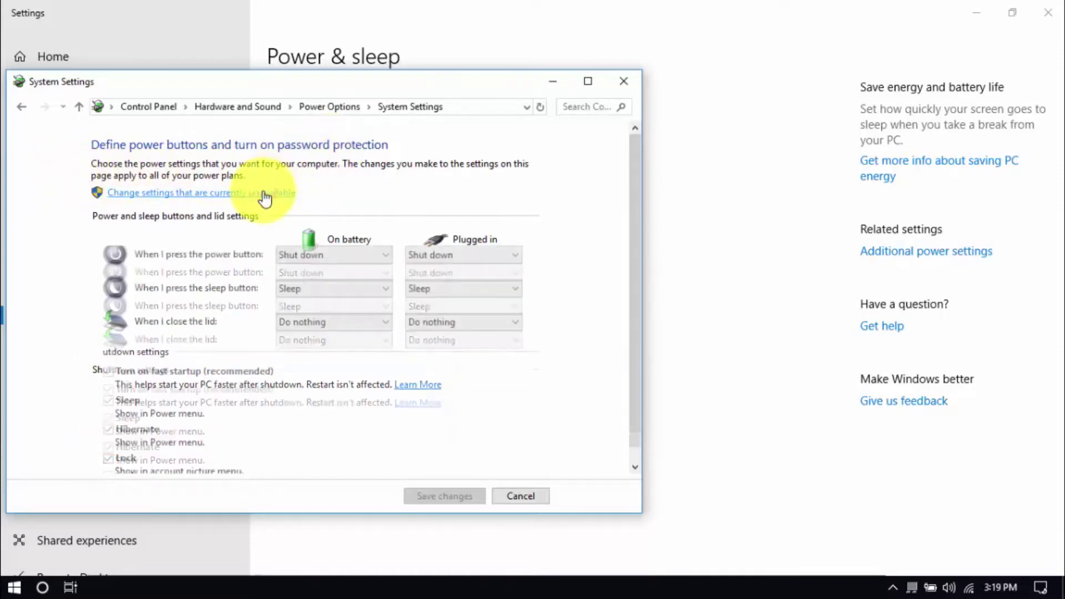
click(167, 382)
click(122, 401)
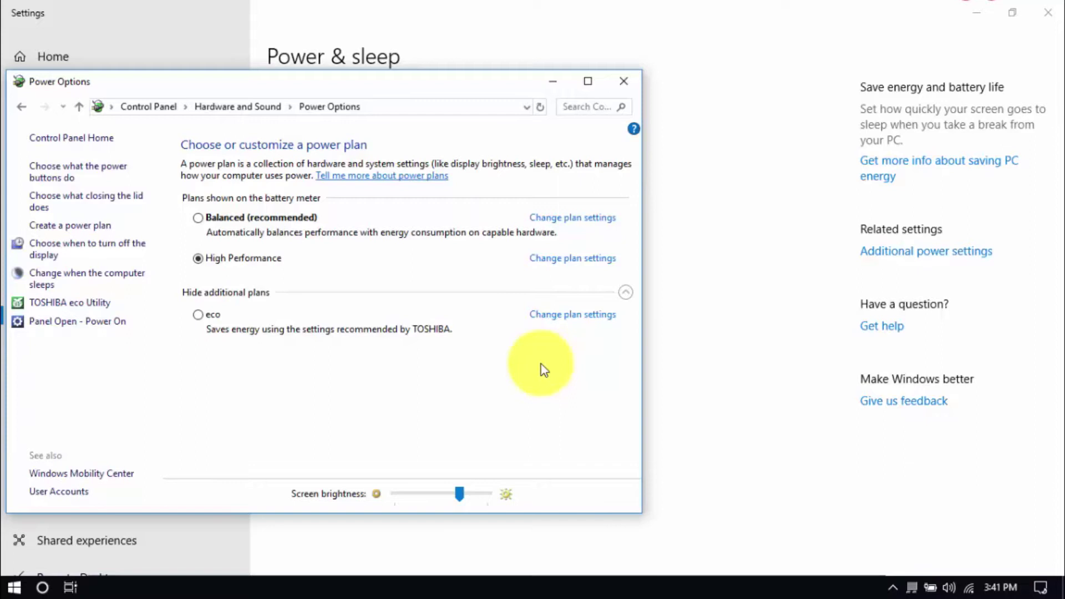
Step: Open the High Performance plan's advanced power settings and make them editable
click(587, 259)
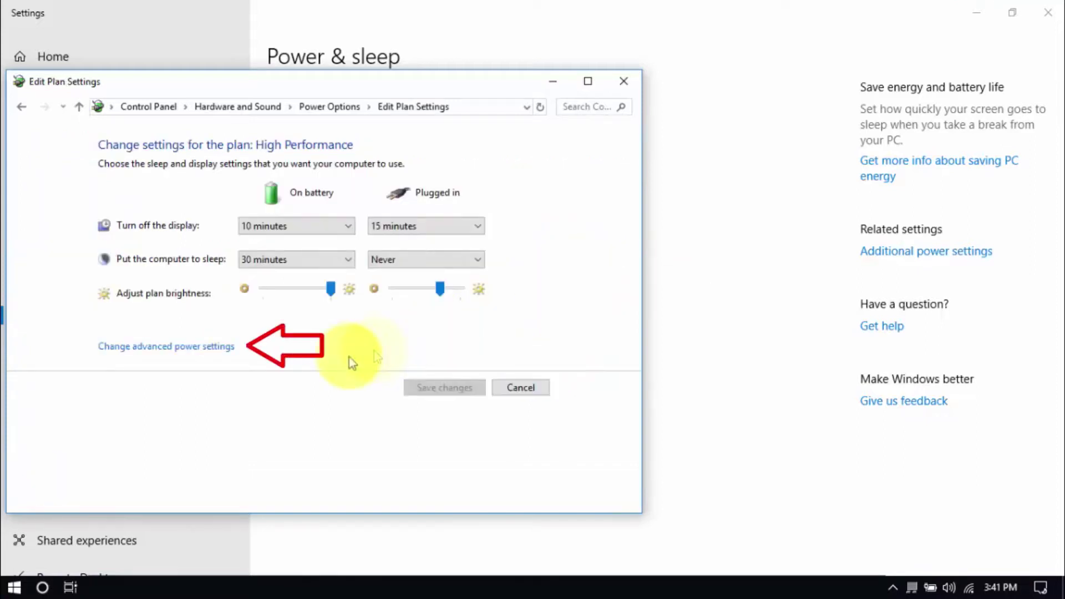
click(178, 350)
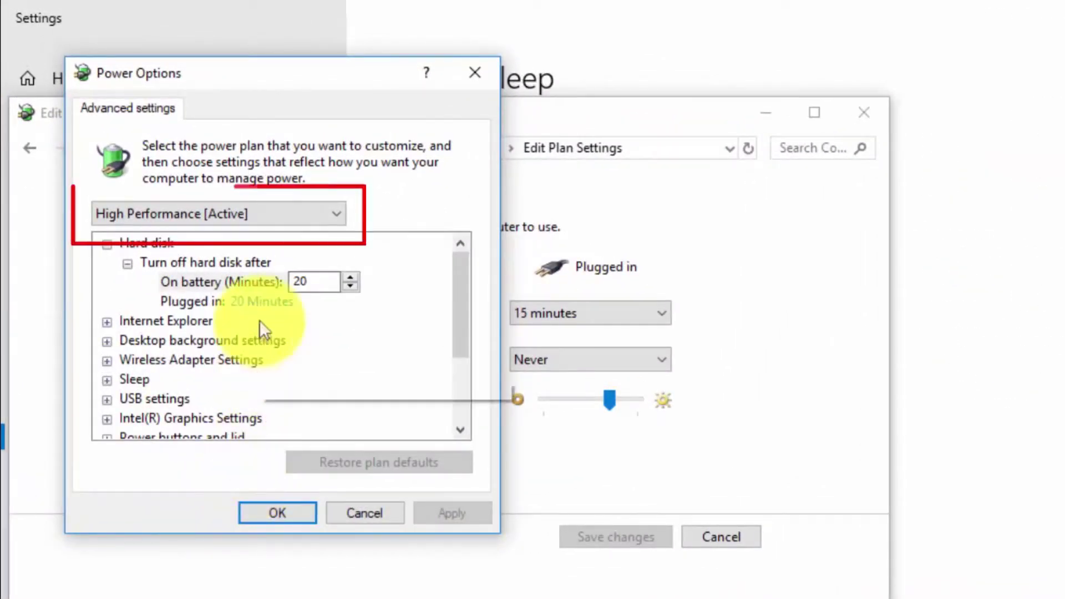
click(294, 219)
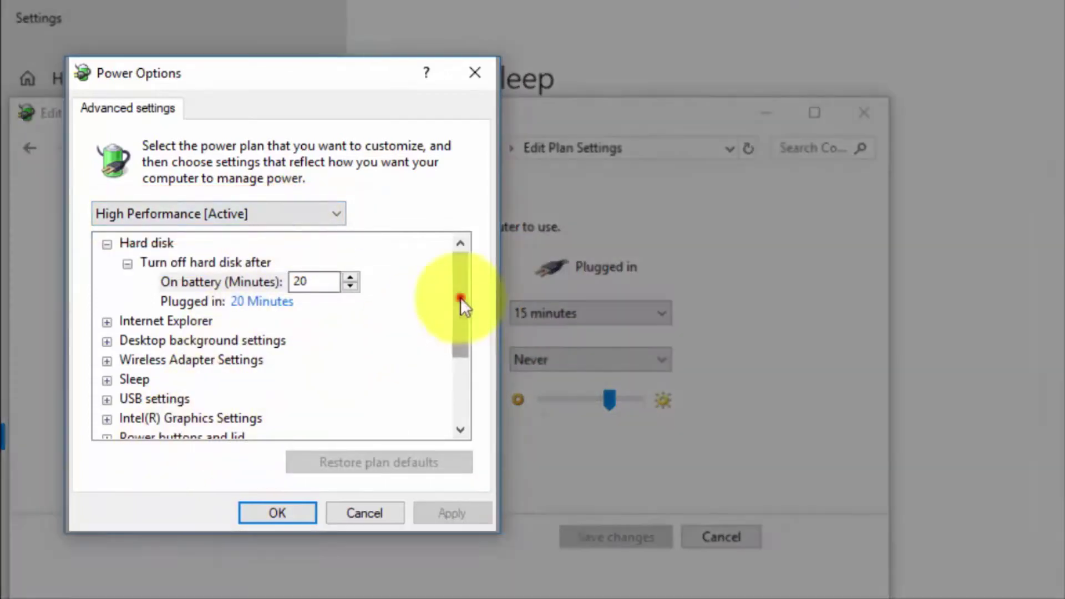
drag(460, 298, 453, 381)
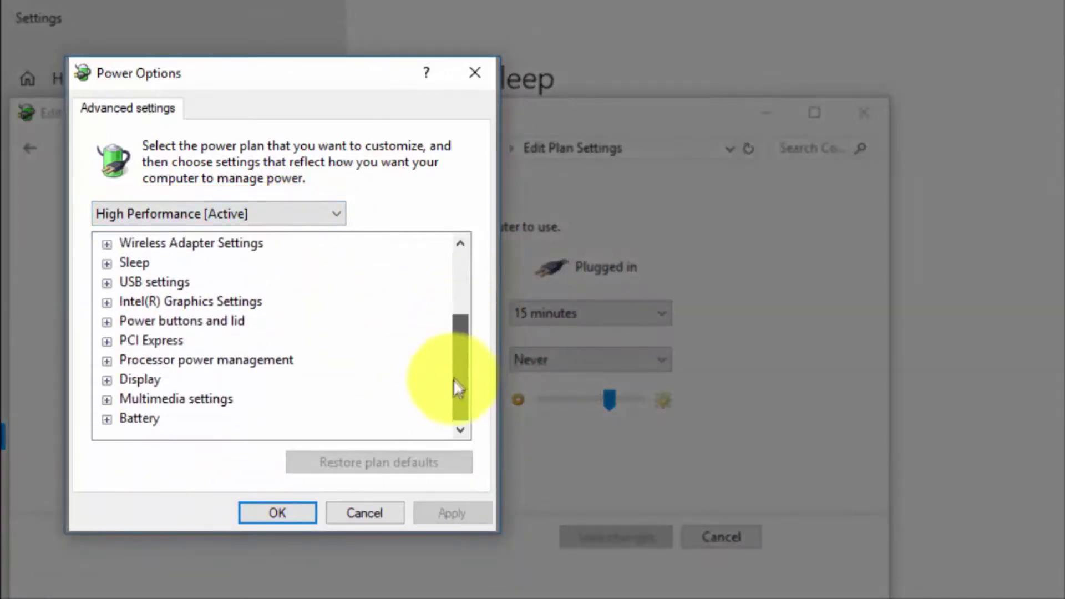
Step: Set Intel Graphics Power Plan to Balanced on battery and plugged in, then expand PCI Express Link State Power Management
click(106, 301)
click(128, 323)
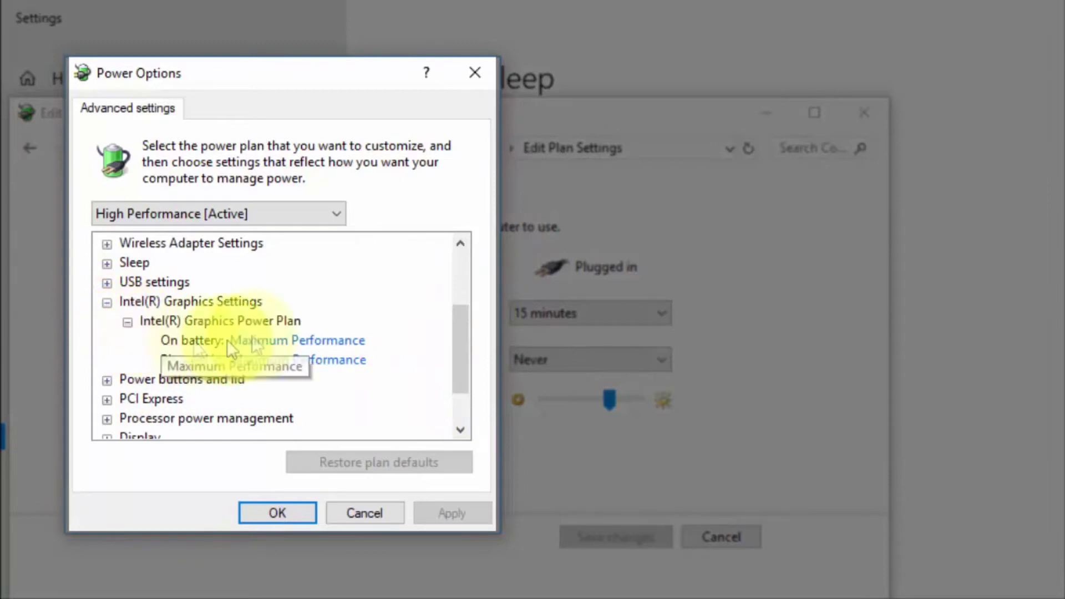
click(297, 341)
click(278, 374)
click(260, 392)
click(107, 399)
click(129, 418)
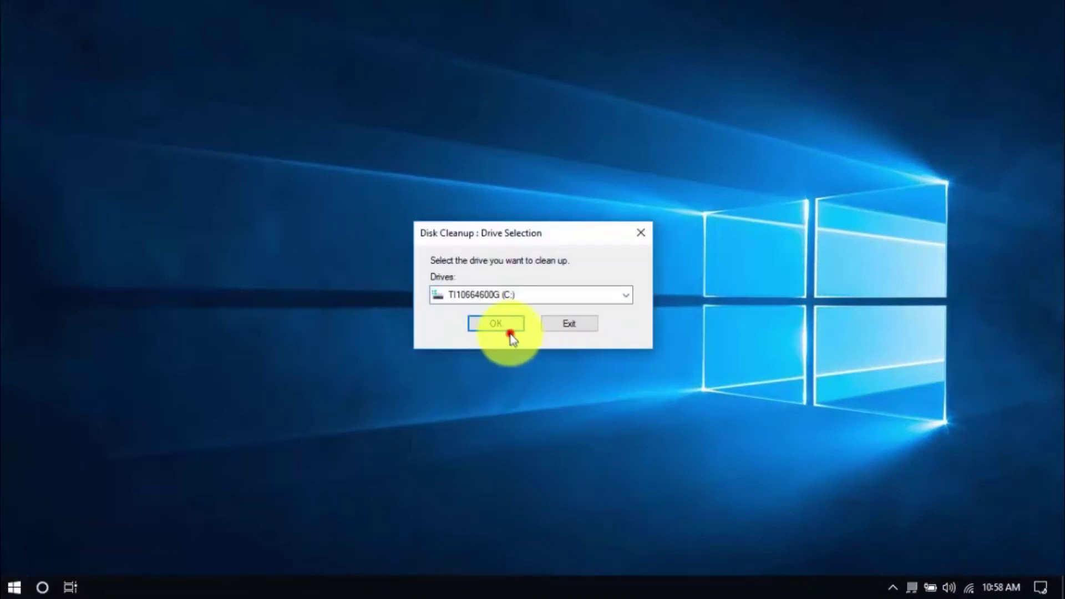
Step: Scan drive C: in Disk Cleanup, then rescan C: including system files
click(509, 329)
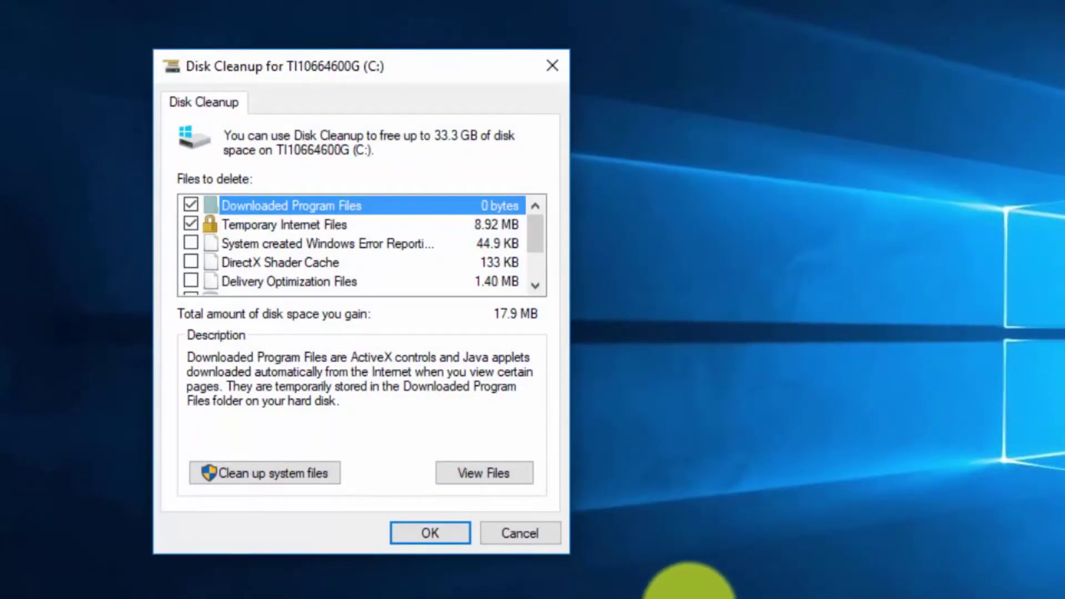
click(294, 465)
click(732, 367)
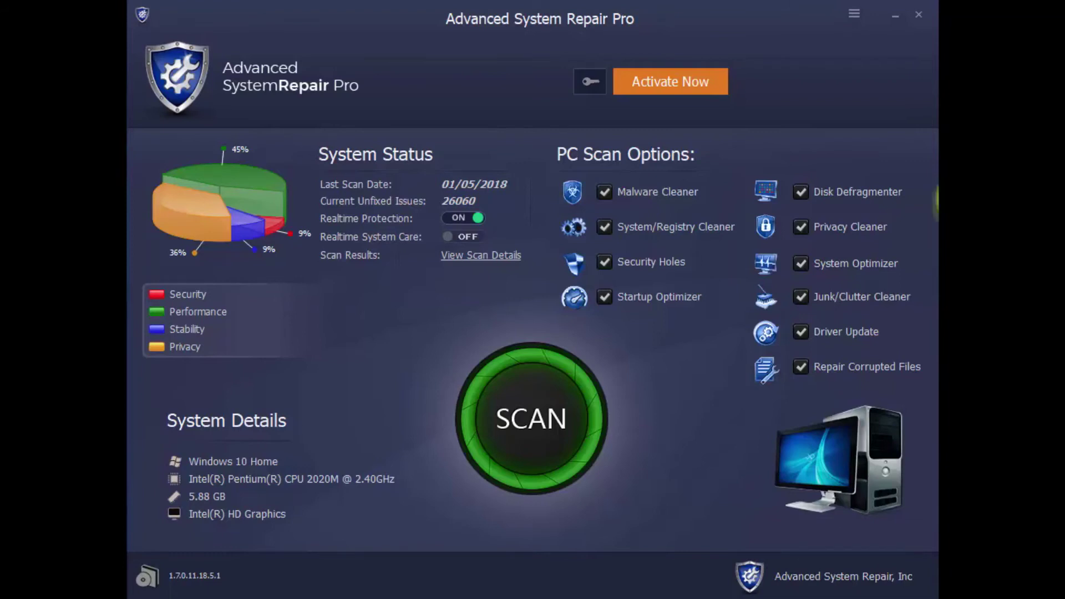
Step: Start a full PC scan in Advanced System Repair Pro
click(511, 441)
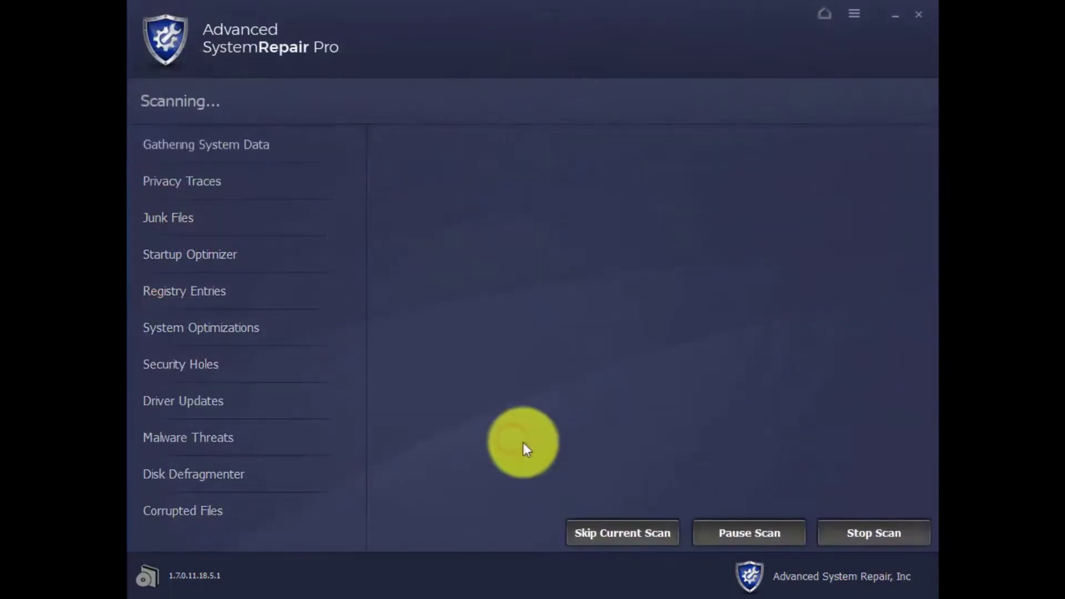